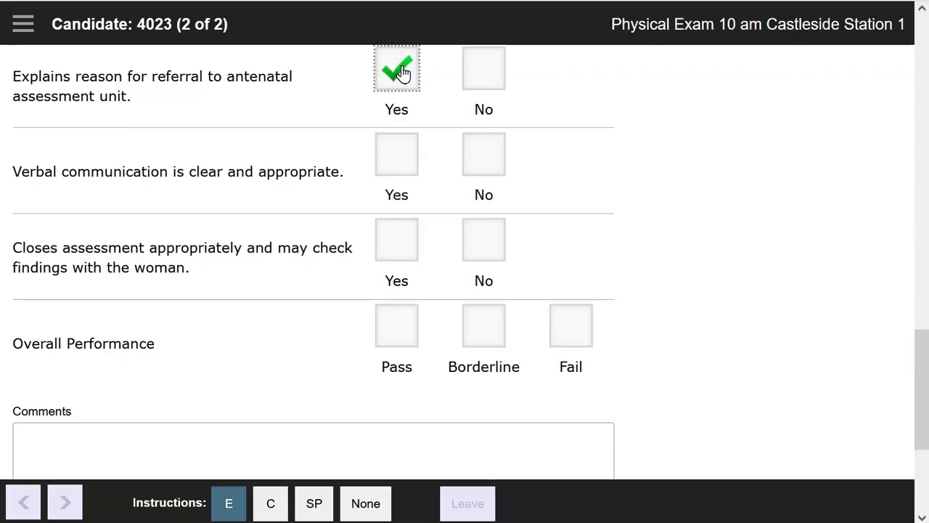
Mark the verbal communication and closing of assessment items as Yes, and rate Overall Performance as Borderline
{"action": "left_click", "coordinate": [394, 158]}
{"action": "left_click", "coordinate": [395, 239]}
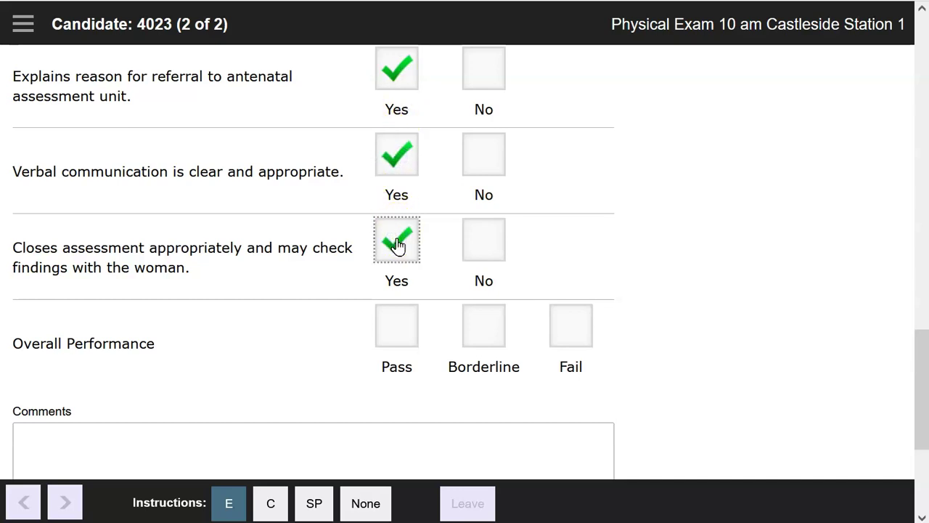
{"action": "left_click", "coordinate": [498, 343]}
Enter the comment "Needs to complete the pulse check. Needs to show reagent coverage more clearly." and move on from this candidate's form
{"action": "left_click", "coordinate": [161, 438]}
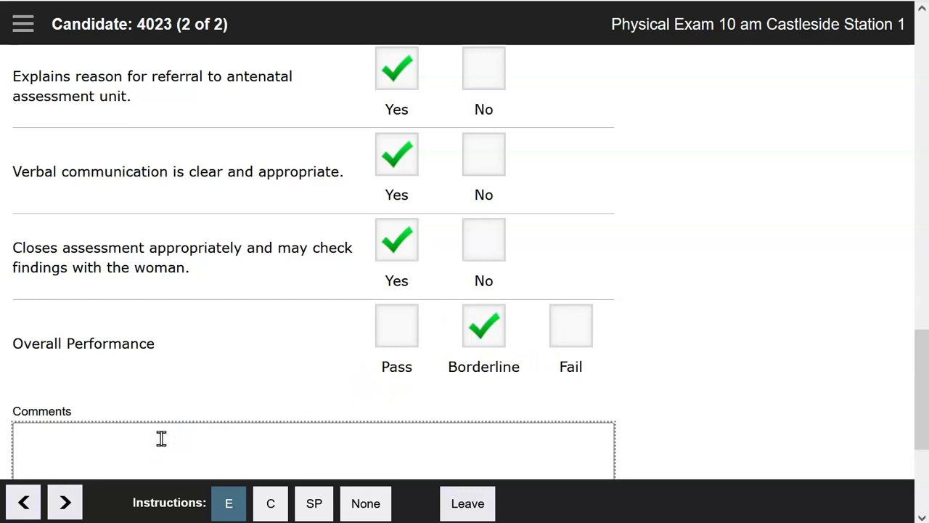
{"action": "type", "text": "Needs to co"}
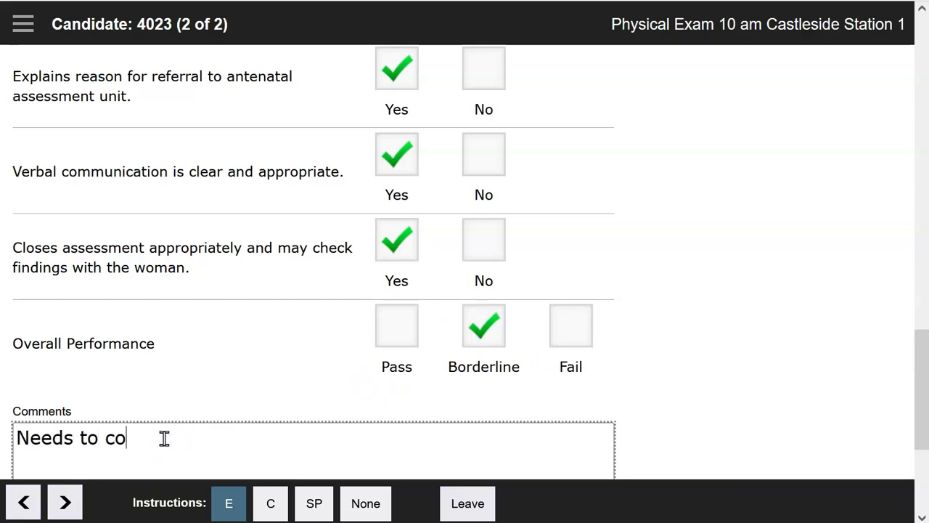
{"action": "type", "text": "mplete the pulse check. "}
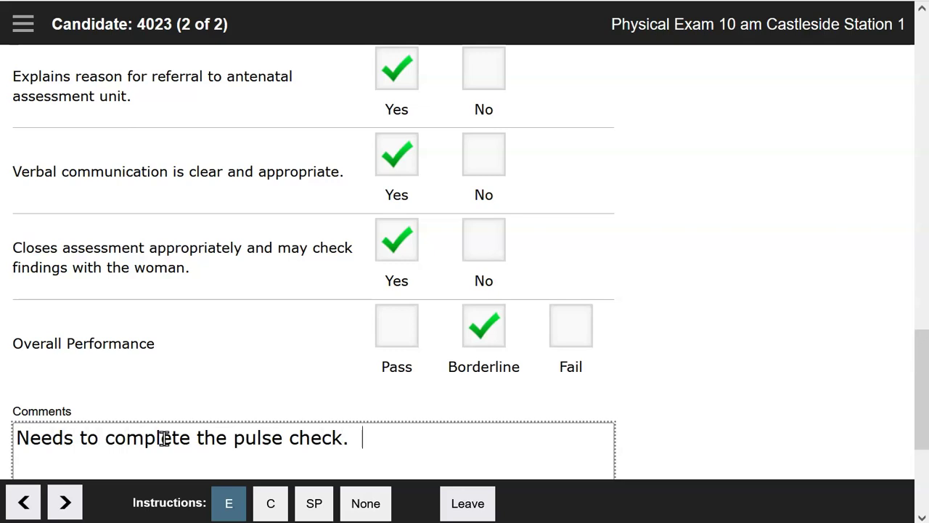
{"action": "type", "text": " Needs to show reagent coverage more clearly."}
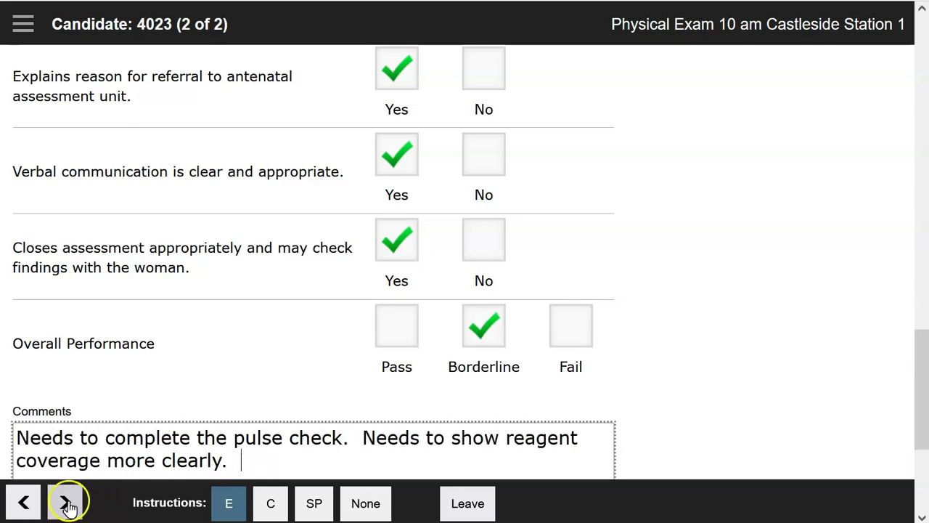
{"action": "left_click", "coordinate": [65, 502]}
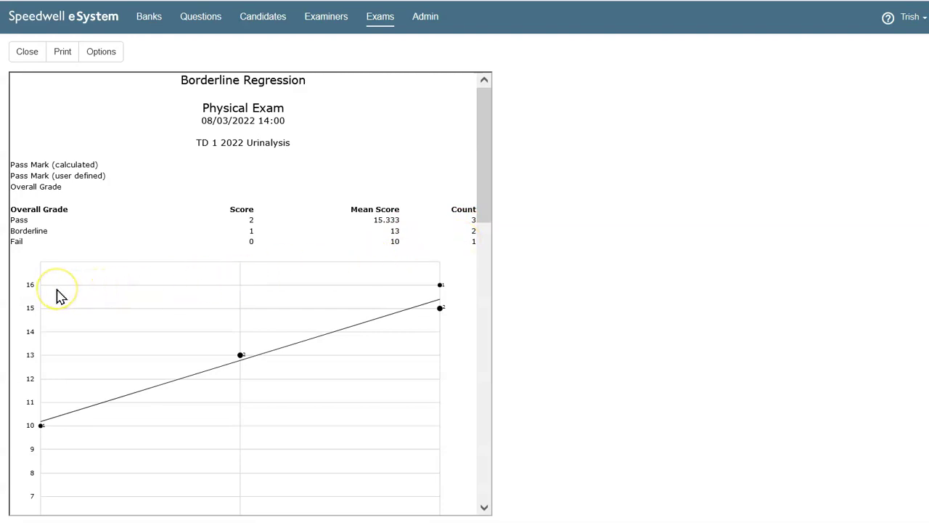
Examine the Urinalysis grade table and regression chart in the Borderline Regression report, and close the report
{"action": "scroll", "coordinate": [58, 295], "scroll_direction": "down", "scroll_amount": 1}
{"action": "scroll", "coordinate": [58, 294], "scroll_direction": "down", "scroll_amount": 2}
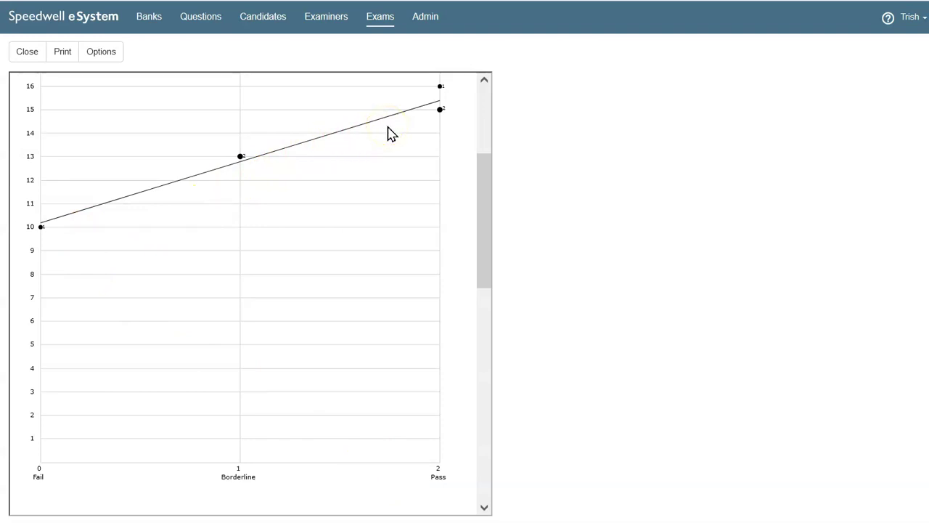
{"action": "left_click_drag", "start_coordinate": [388, 133], "coordinate": [441, 116]}
{"action": "left_click_drag", "start_coordinate": [444, 122], "coordinate": [47, 124]}
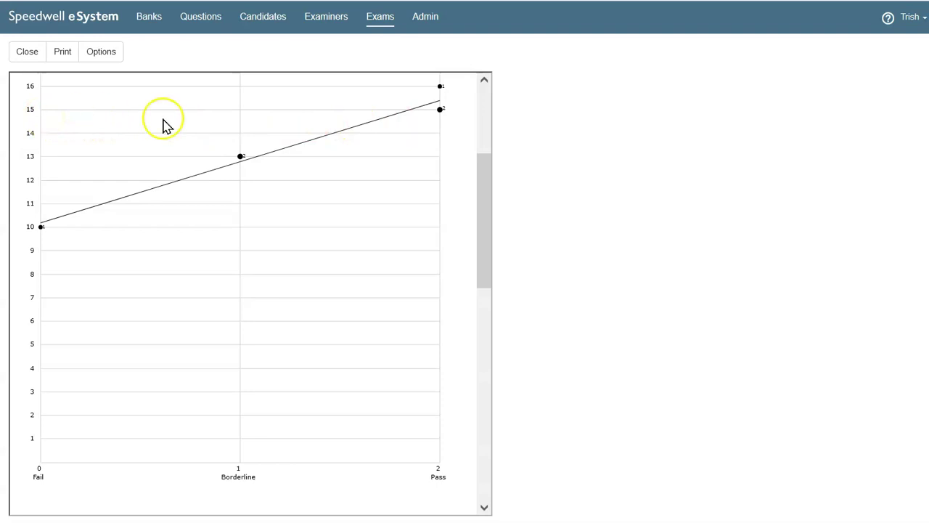
{"action": "scroll", "coordinate": [159, 130], "scroll_direction": "up", "scroll_amount": 3}
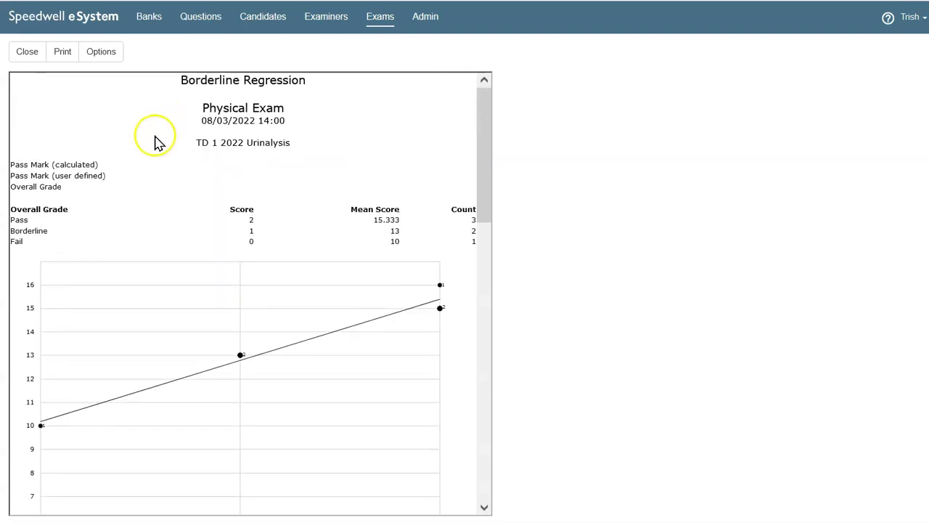
{"action": "left_click", "coordinate": [22, 53]}
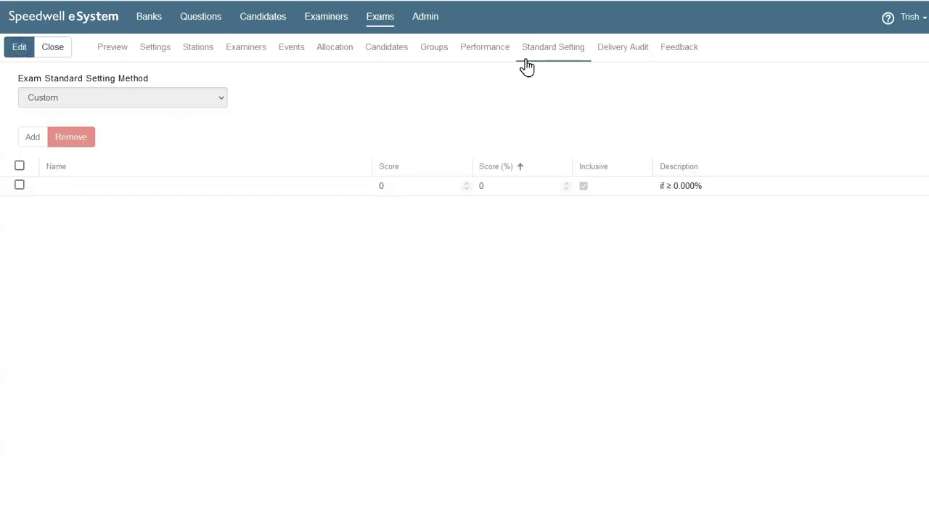
Make the exam's standard setting editable and set its method to Borderline Regression
{"action": "left_click", "coordinate": [19, 47]}
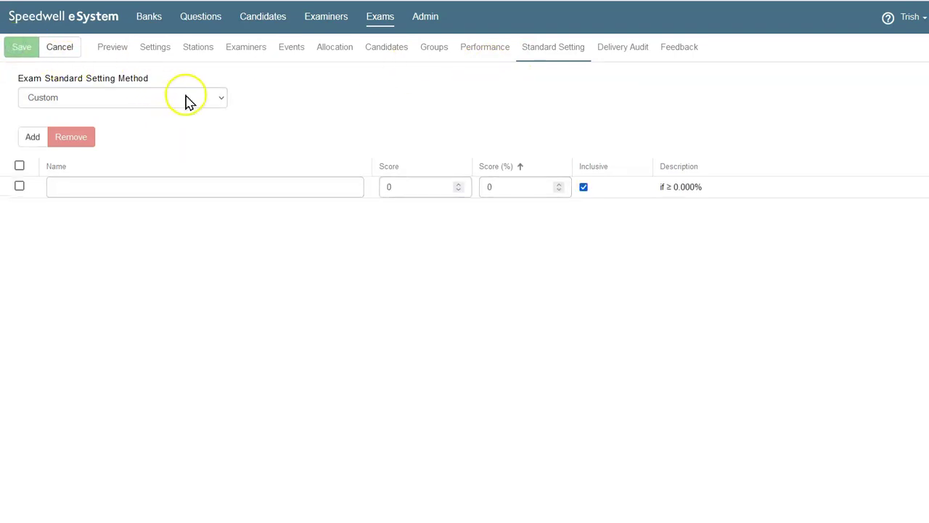
{"action": "left_click", "coordinate": [219, 104]}
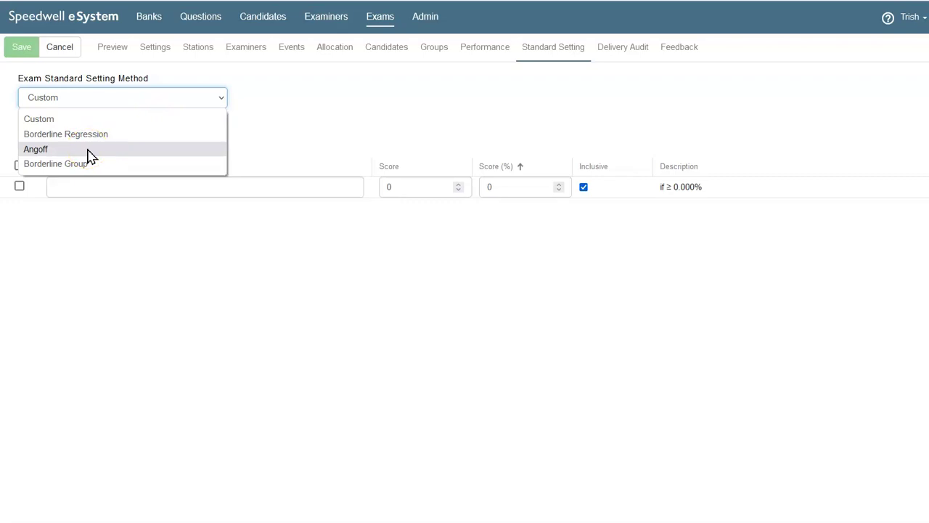
{"action": "left_click", "coordinate": [106, 169]}
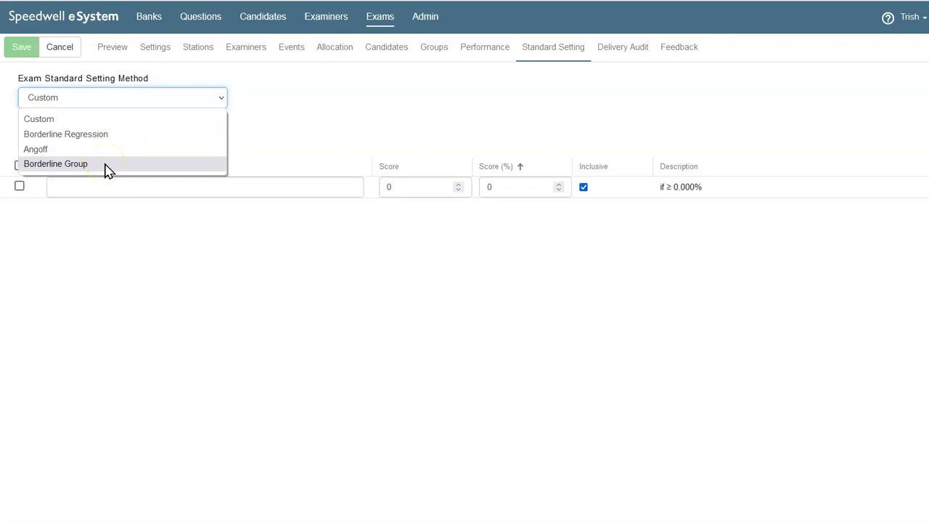
{"action": "left_click", "coordinate": [108, 139]}
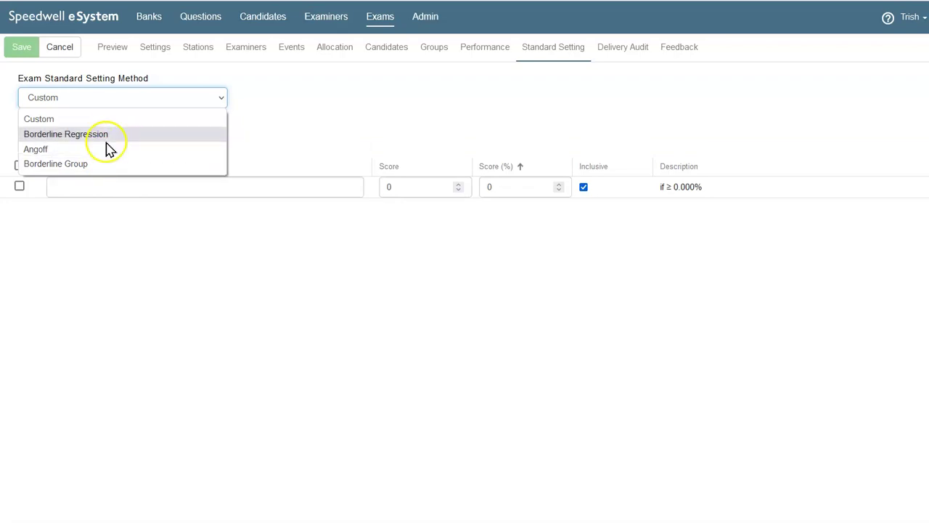
{"action": "left_click", "coordinate": [109, 135]}
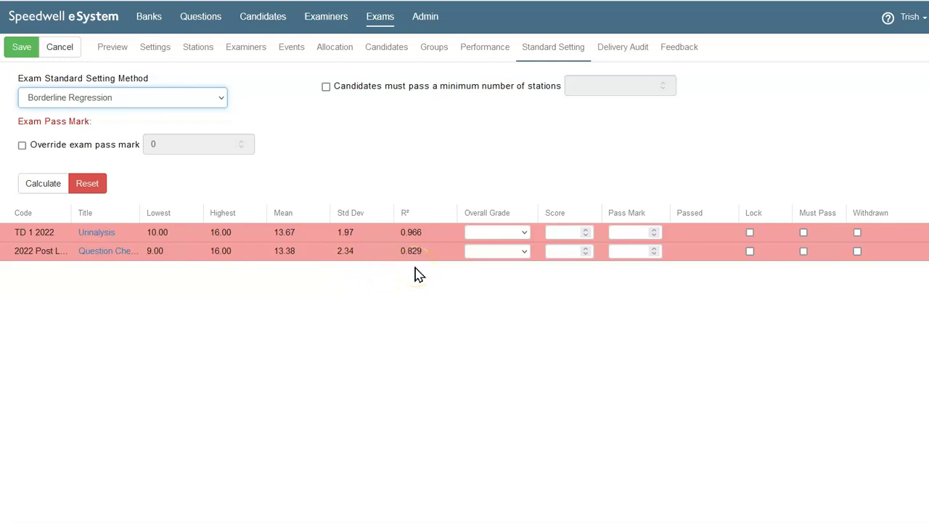
{"action": "left_click", "coordinate": [525, 232]}
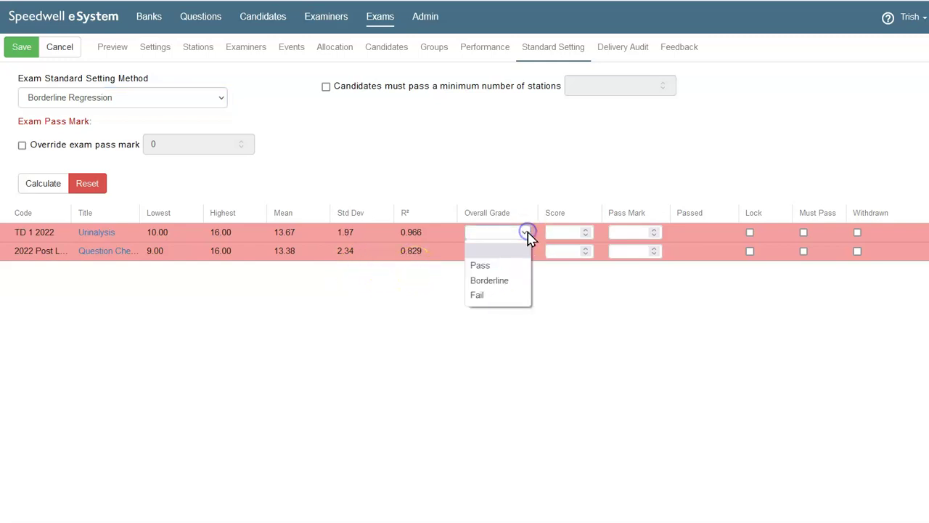
{"action": "left_click", "coordinate": [488, 265]}
{"action": "left_click", "coordinate": [558, 232]}
{"action": "type", "text": "2"}
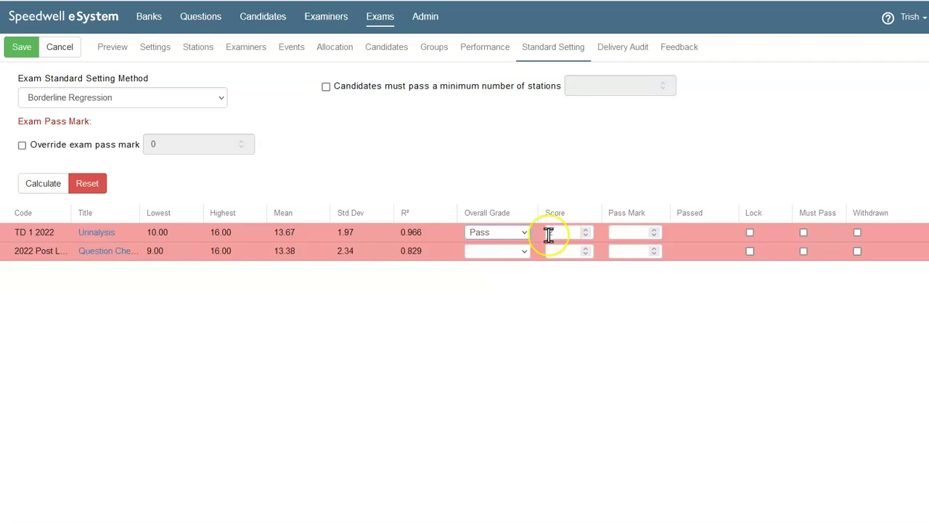
{"action": "left_click", "coordinate": [523, 233]}
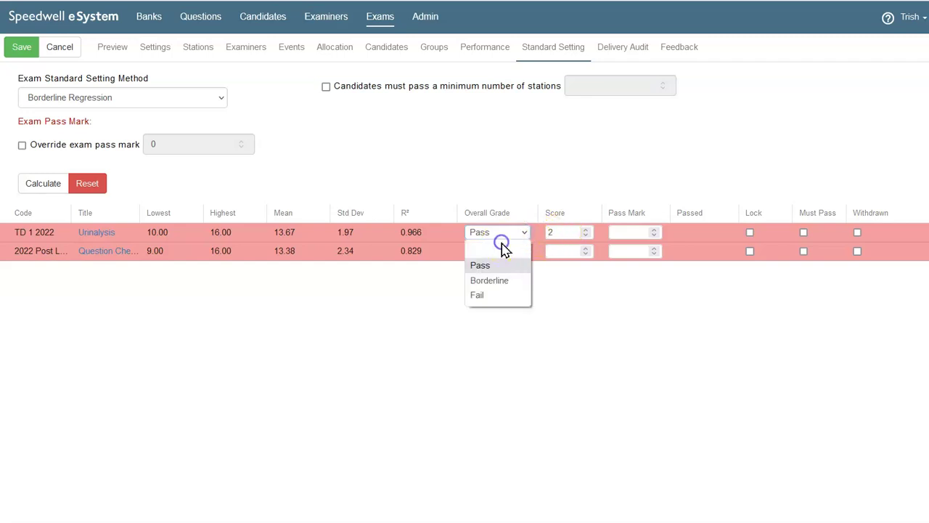
{"action": "left_click", "coordinate": [494, 250]}
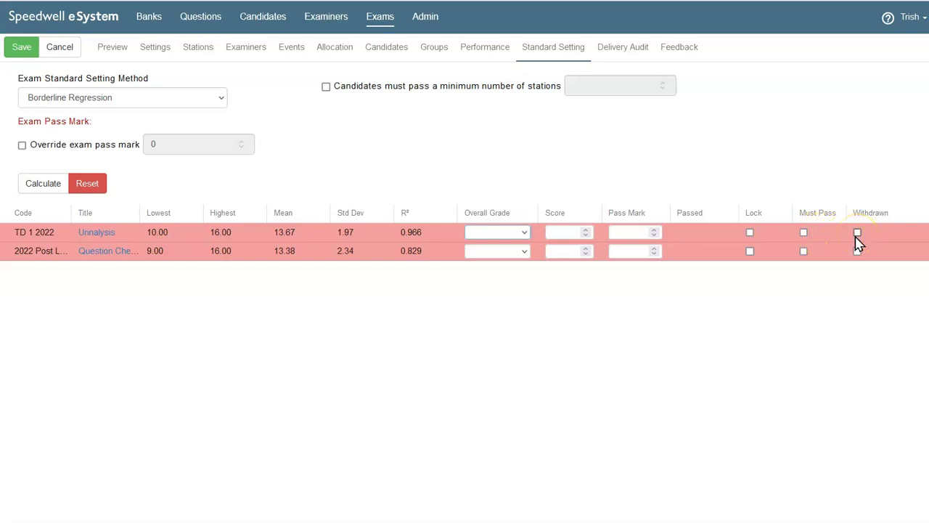
Calculate the borderline regression pass marks for both stations, keeping Borderline as the Urinalysis overall grade
{"action": "left_click", "coordinate": [44, 189]}
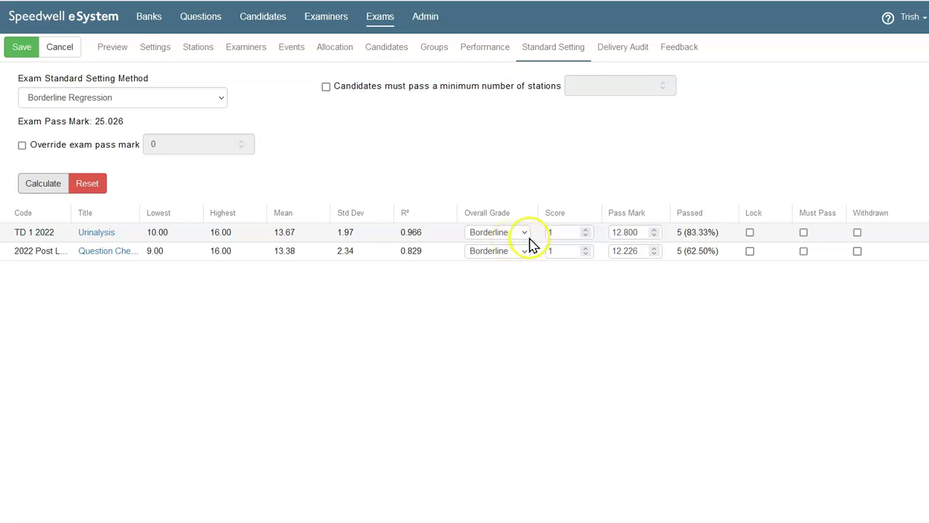
{"action": "left_click", "coordinate": [523, 233]}
{"action": "left_click", "coordinate": [524, 233]}
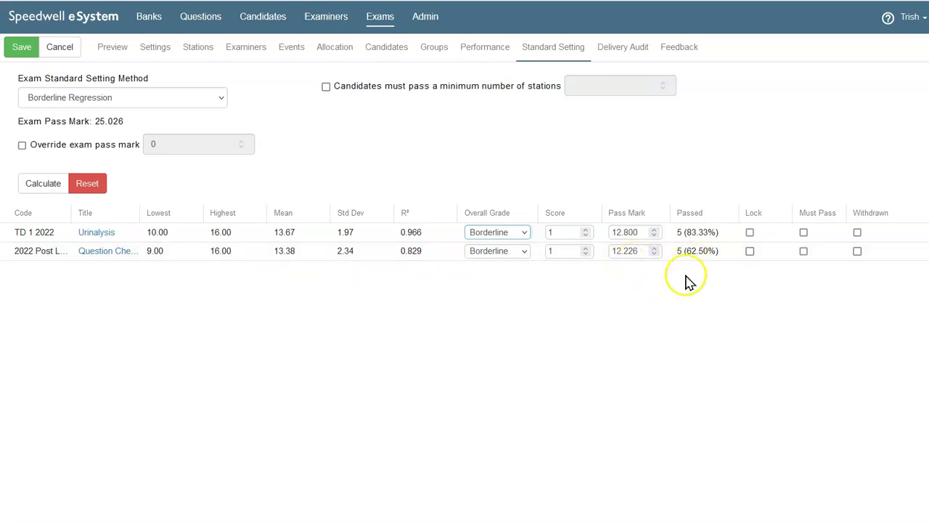
Set the pass marks of both stations to 12, leave the exam pass mark override off, and save the standard setting
{"action": "left_click_drag", "start_coordinate": [639, 251], "coordinate": [608, 251]}
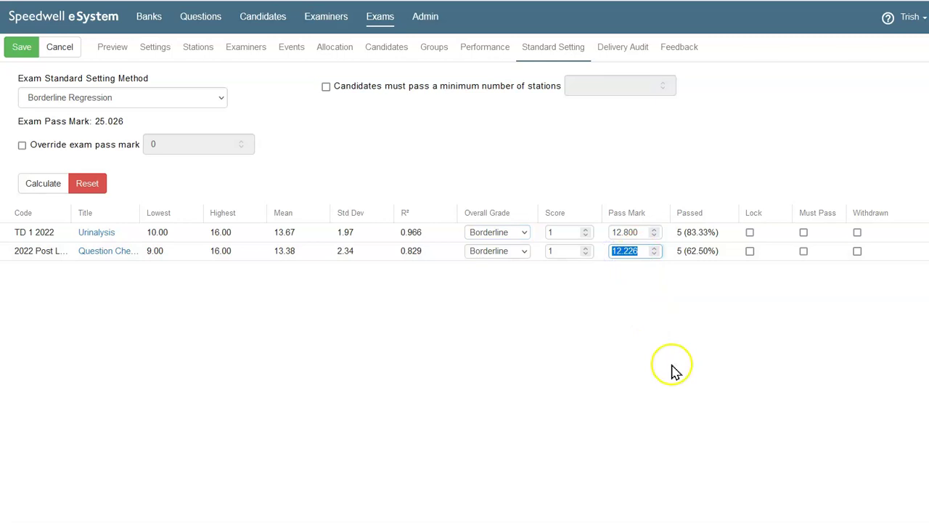
{"action": "type", "text": "12"}
{"action": "left_click", "coordinate": [631, 284]}
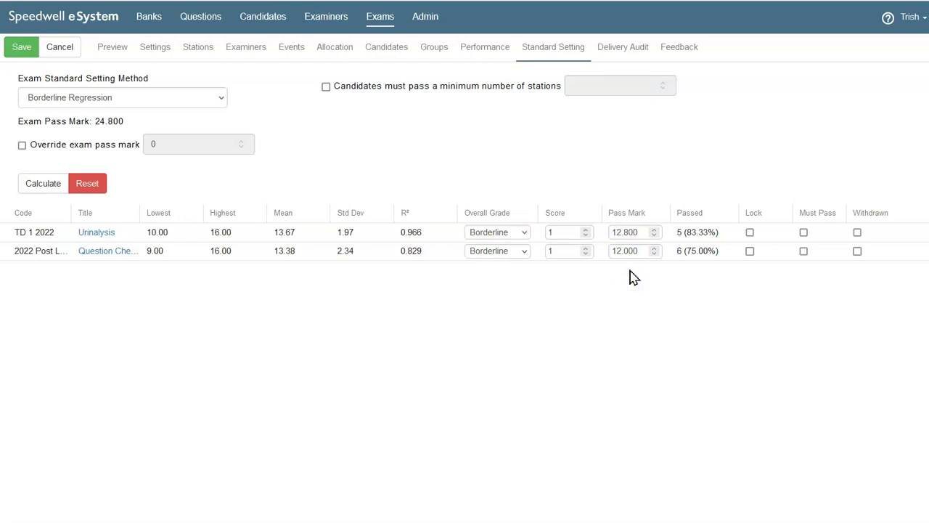
{"action": "double_click", "coordinate": [634, 232]}
{"action": "type", "text": "12"}
{"action": "left_click", "coordinate": [703, 254]}
{"action": "left_click", "coordinate": [21, 144]}
{"action": "left_click", "coordinate": [23, 145]}
{"action": "left_click", "coordinate": [22, 47]}
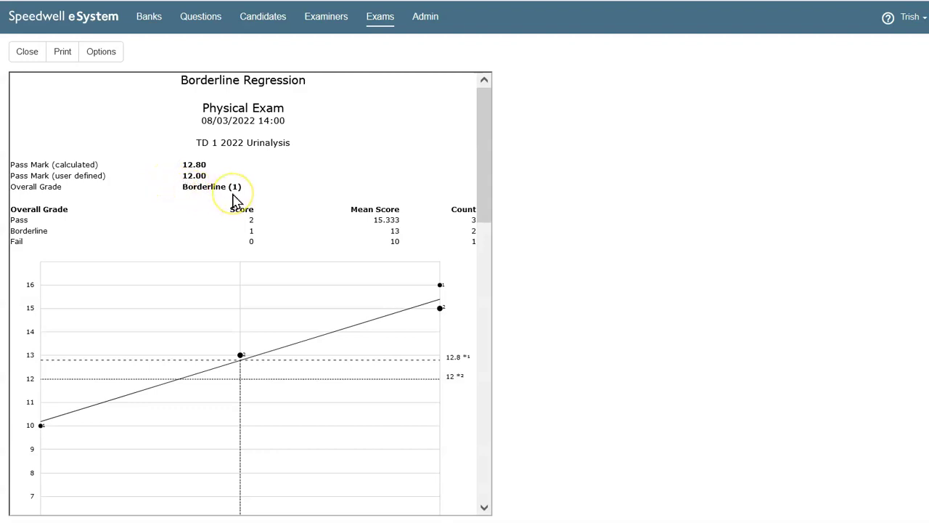
Compare the calculated and user-defined pass mark lines for both stations in the Borderline Regression report, and close the report
{"action": "left_click_drag", "start_coordinate": [484, 201], "coordinate": [483, 267]}
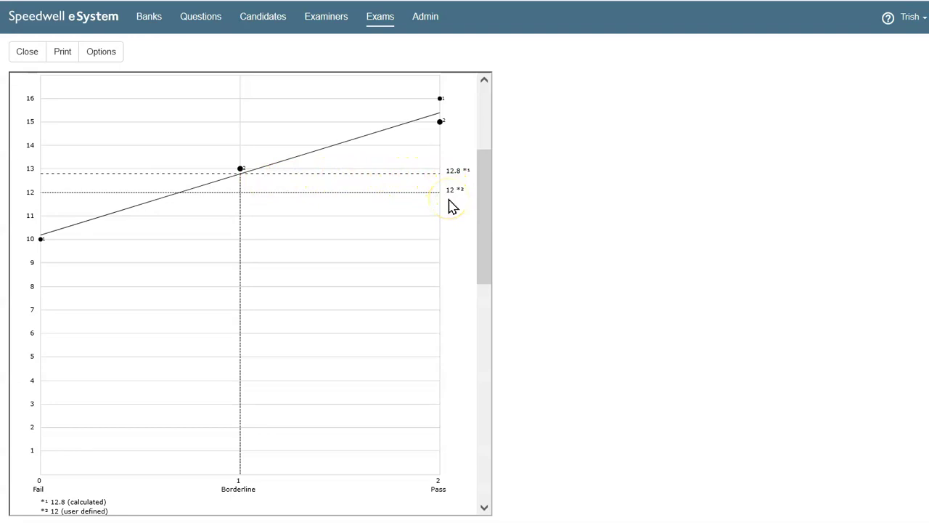
{"action": "left_click_drag", "start_coordinate": [450, 206], "coordinate": [443, 181]}
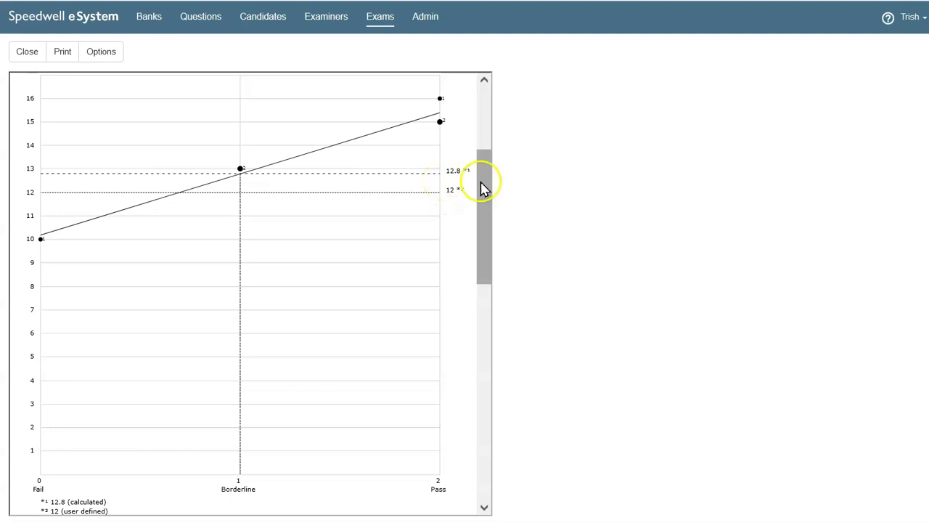
{"action": "left_click_drag", "start_coordinate": [481, 184], "coordinate": [477, 379]}
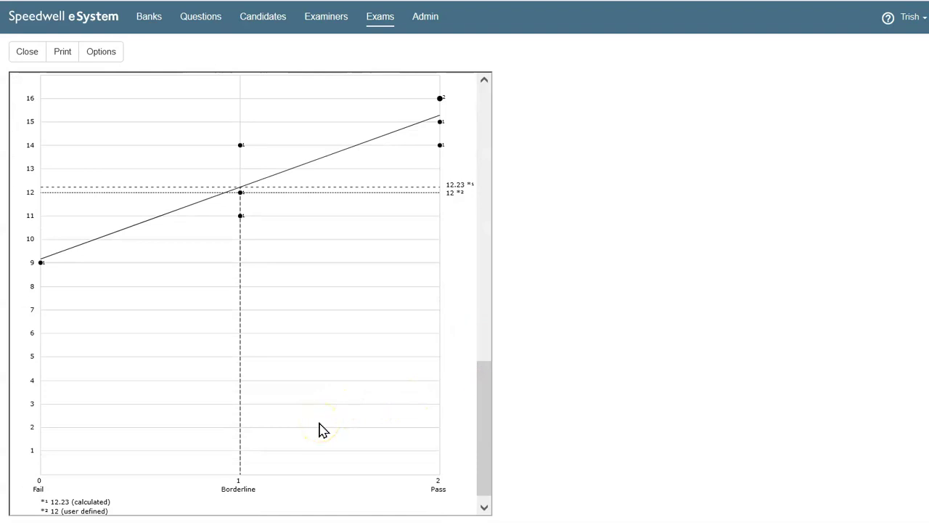
{"action": "left_click_drag", "start_coordinate": [483, 428], "coordinate": [475, 99]}
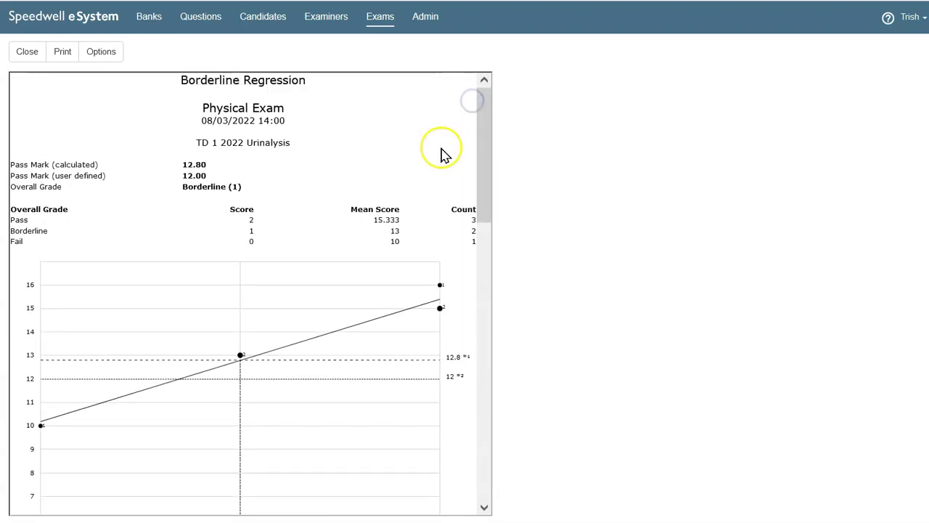
{"action": "left_click", "coordinate": [20, 56]}
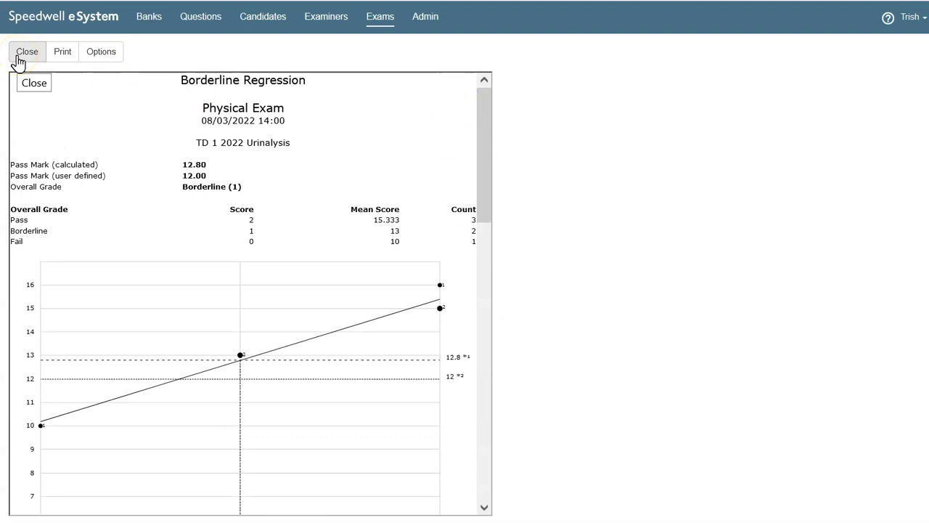
{"action": "left_click", "coordinate": [19, 58]}
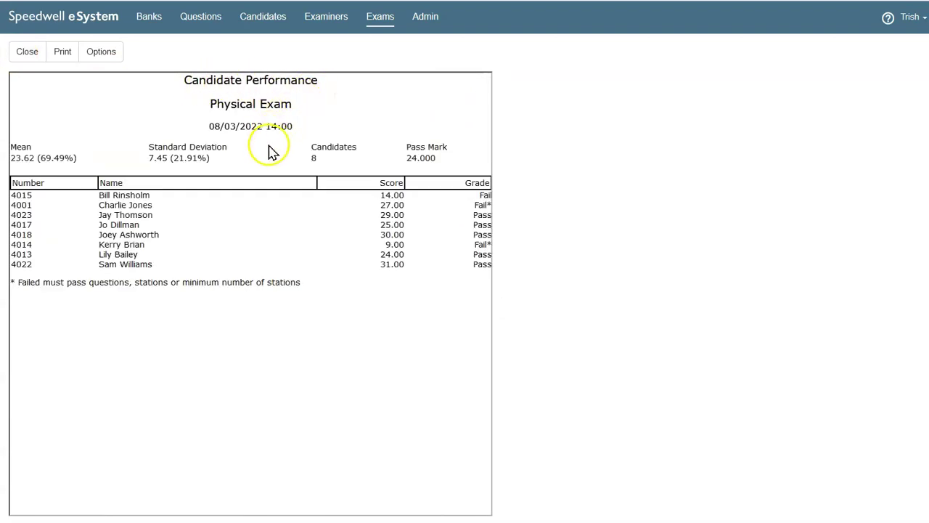